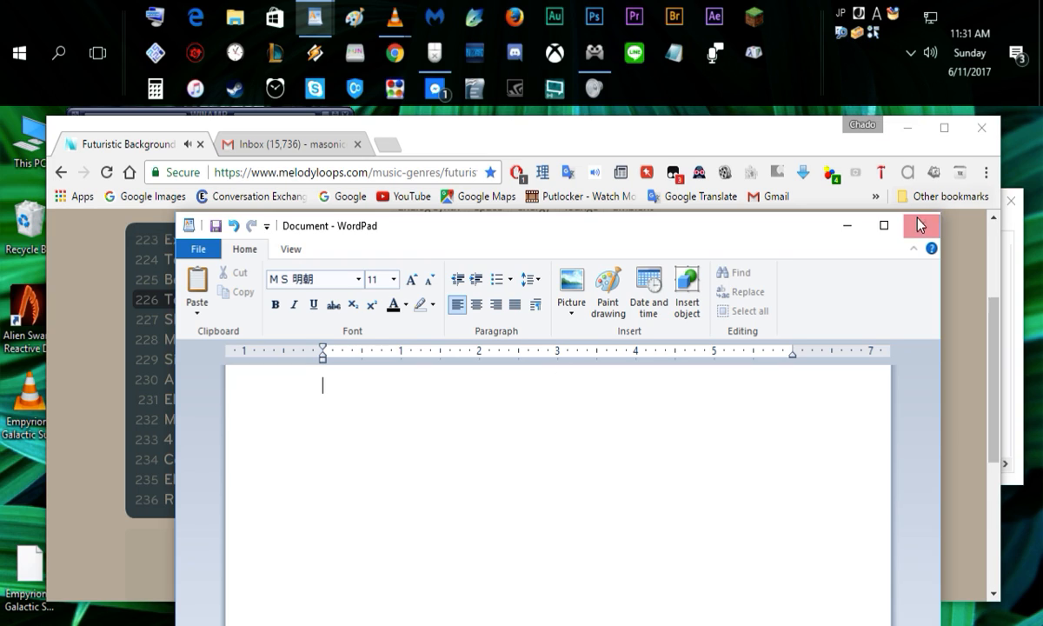
# Keep the IME in Half-width Alphanumeric mode so the first line reads asdf.
pyautogui.click(877, 13)
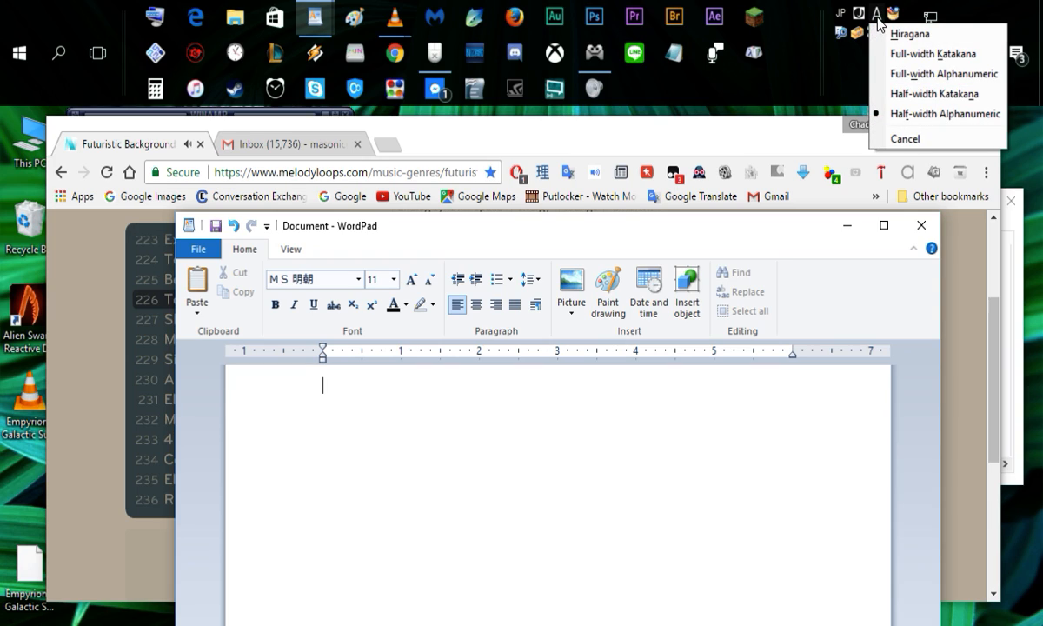
pyautogui.click(945, 114)
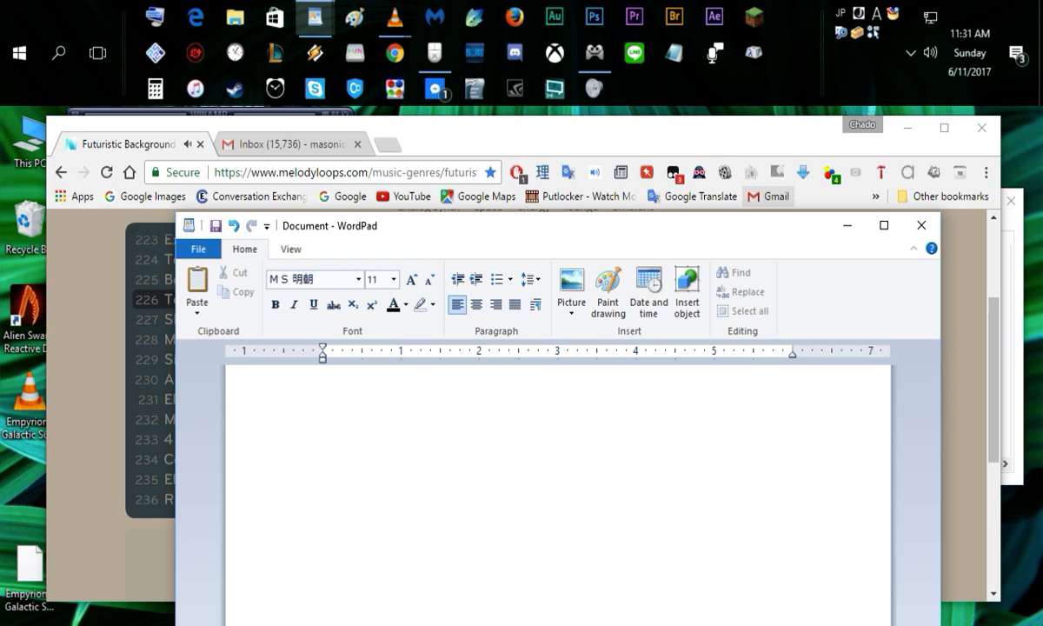
pyautogui.write('asdf')
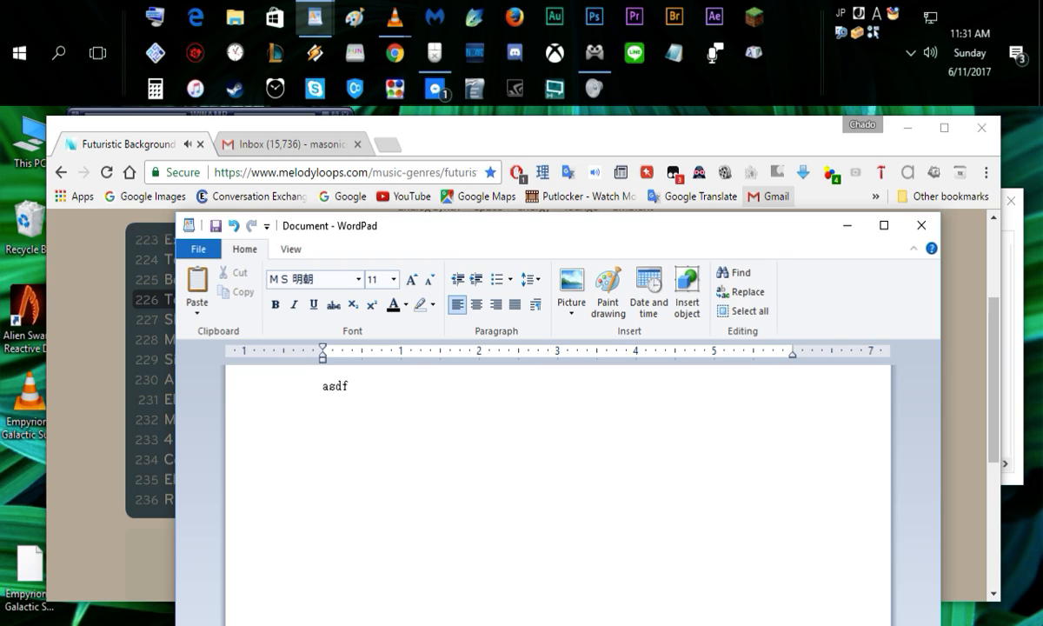
# Switch the IME to Hiragana and commit a second line reading ちとしは from asdf.
pyautogui.click(876, 14)
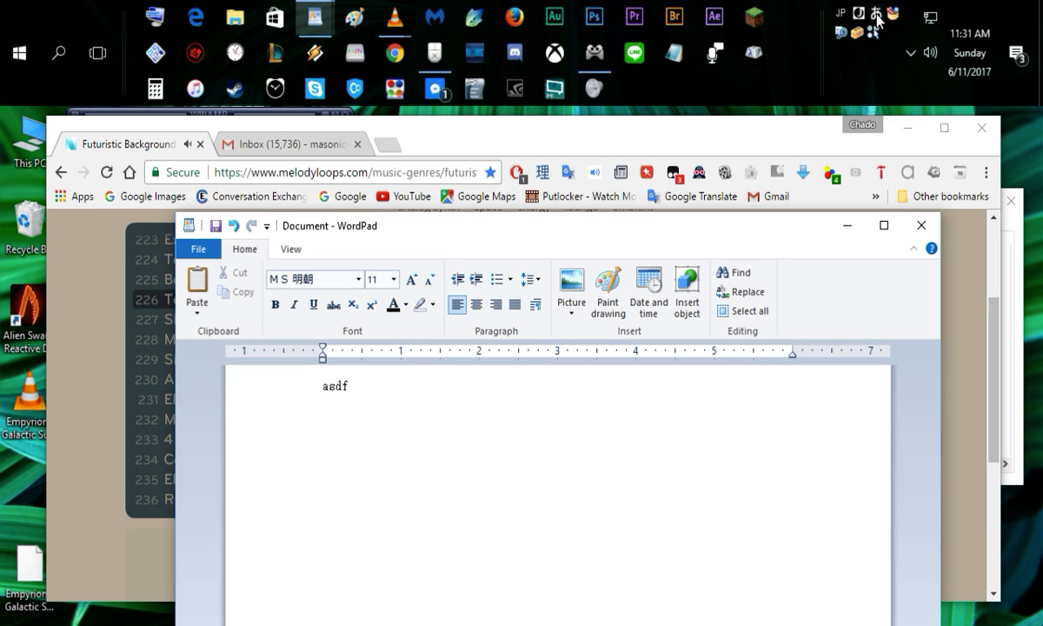
pyautogui.press('Return')
pyautogui.rightClick(876, 14)
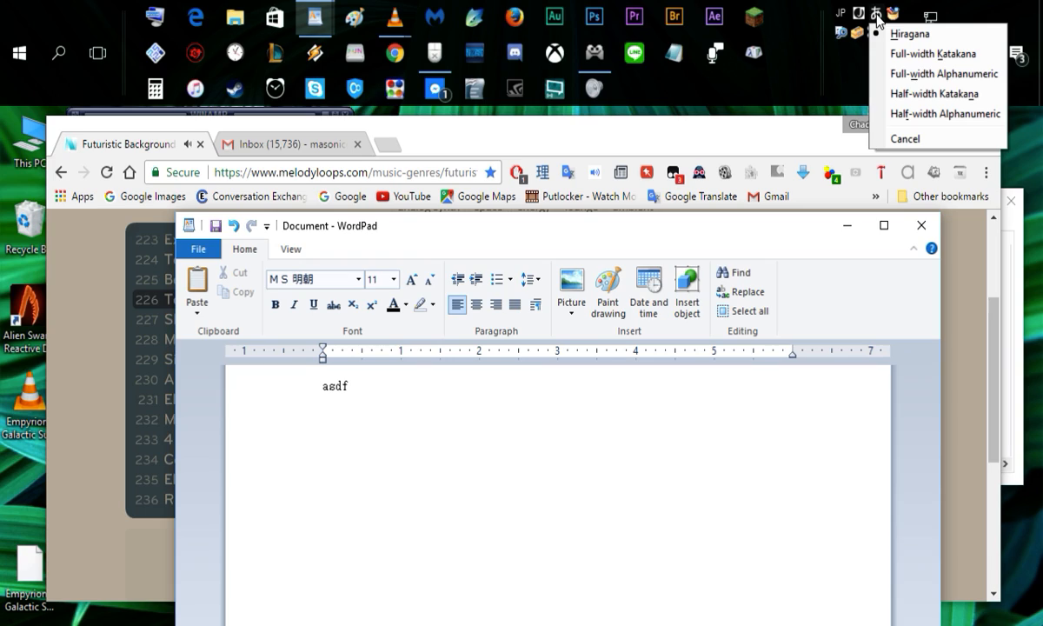
pyautogui.click(691, 195)
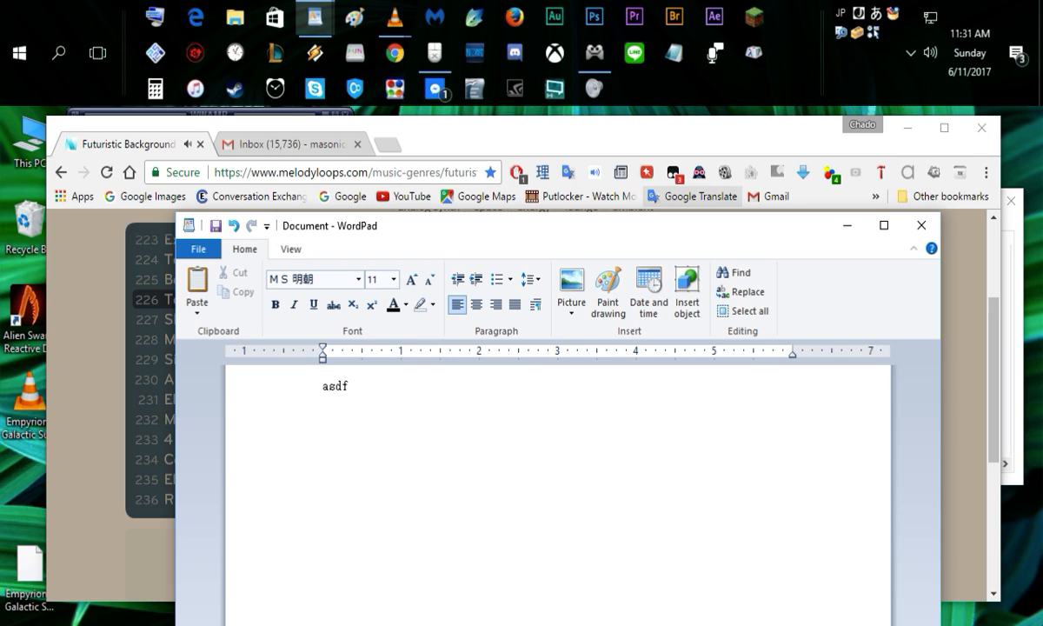
pyautogui.write('ちと')
pyautogui.write('しは')
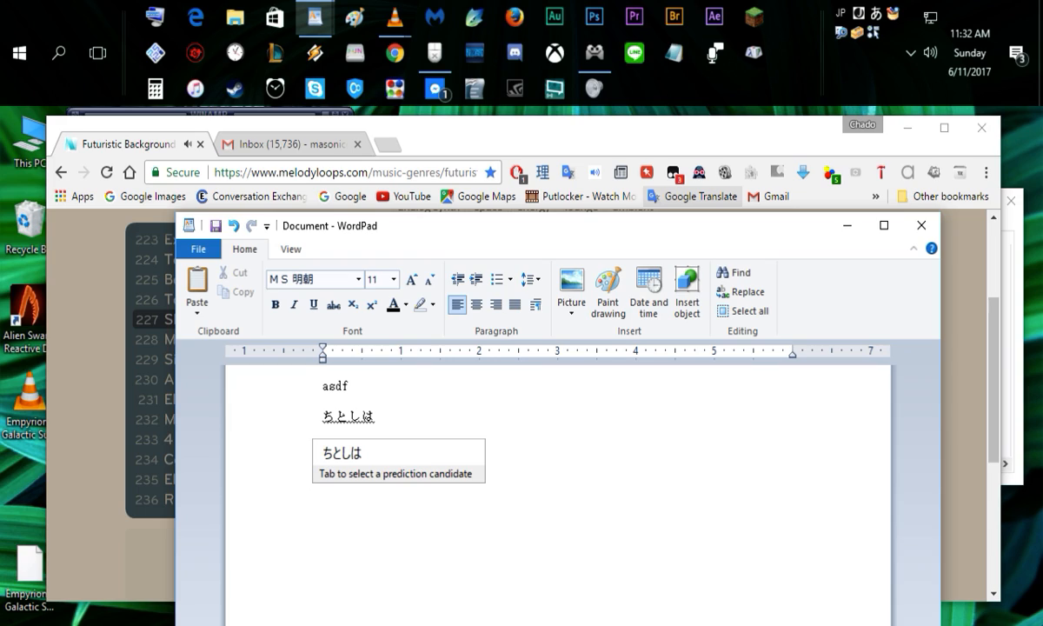
pyautogui.press('Return')
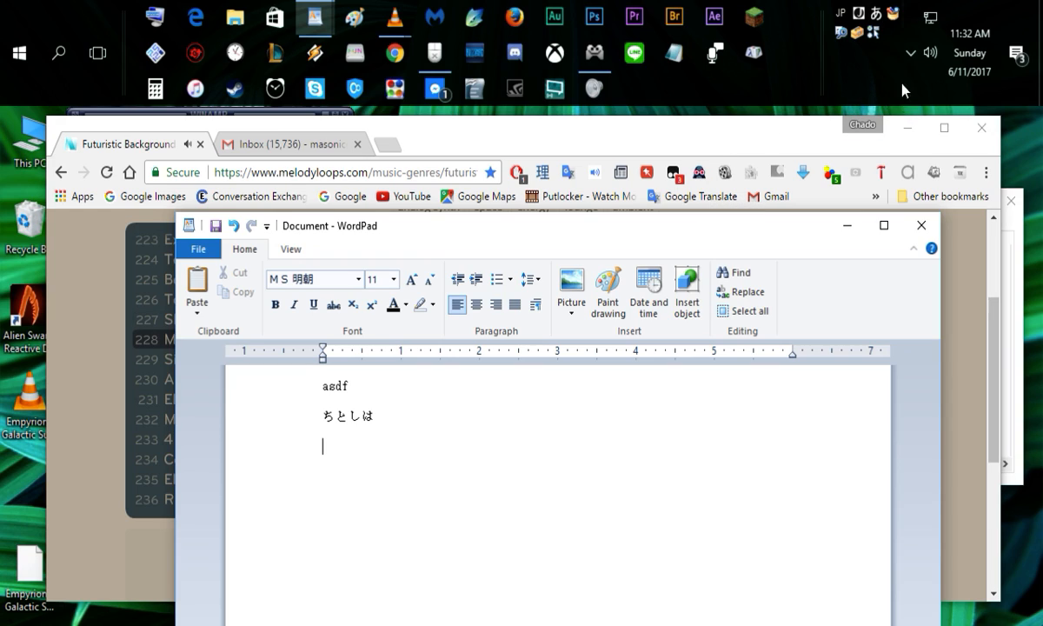
pyautogui.rightClick(875, 34)
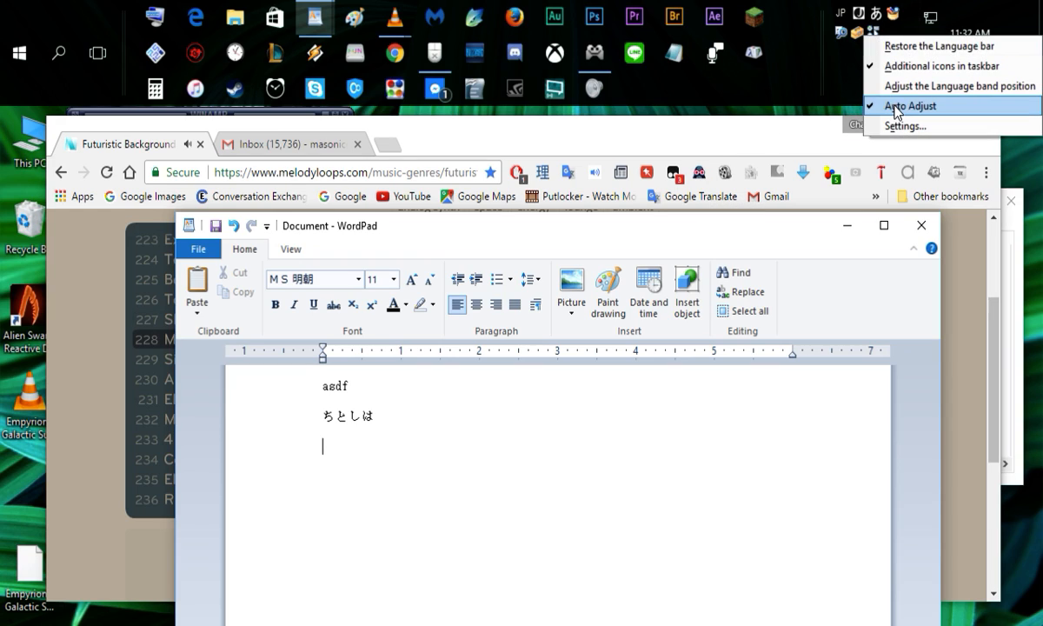
# Reach the Microsoft IME settings through the 日本語 language options in Control Panel.
pyautogui.click(904, 127)
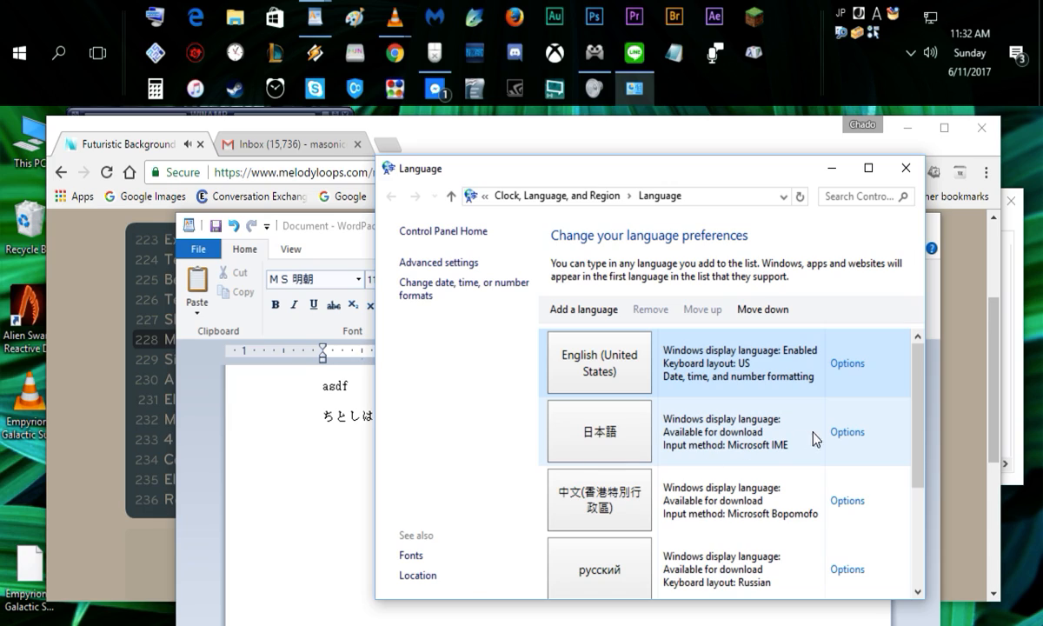
pyautogui.click(856, 439)
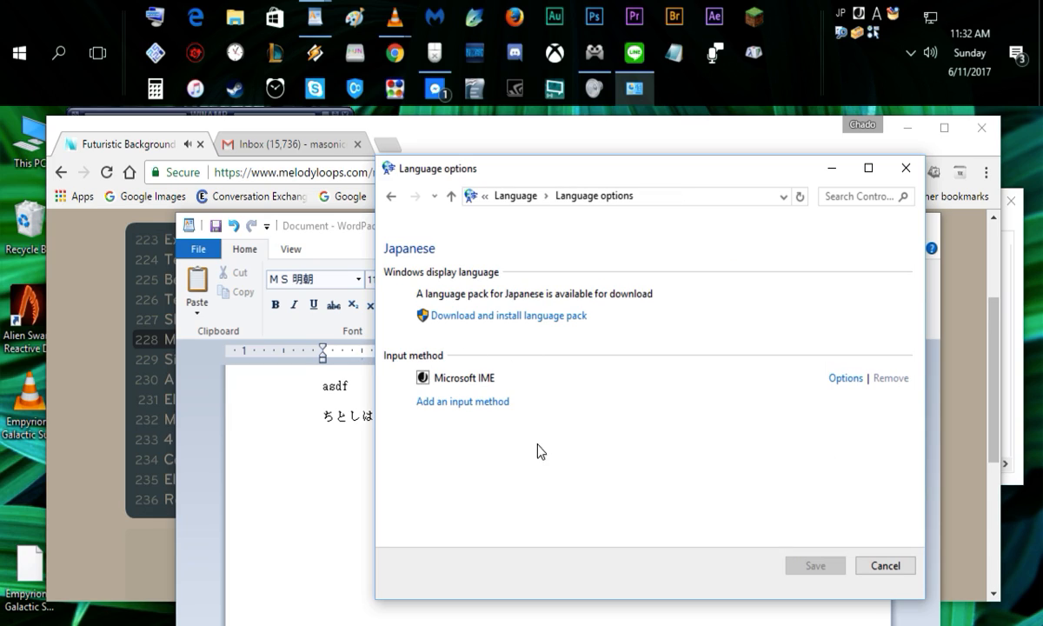
pyautogui.click(845, 379)
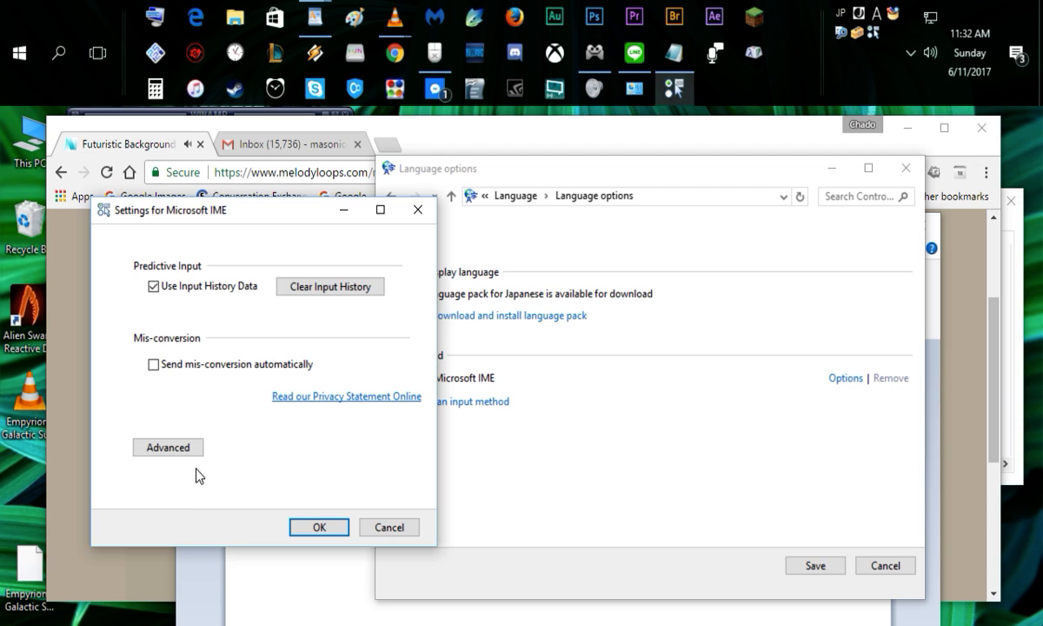
# Set the Microsoft IME input method to Romaji Input in Advanced Settings.
pyautogui.click(168, 448)
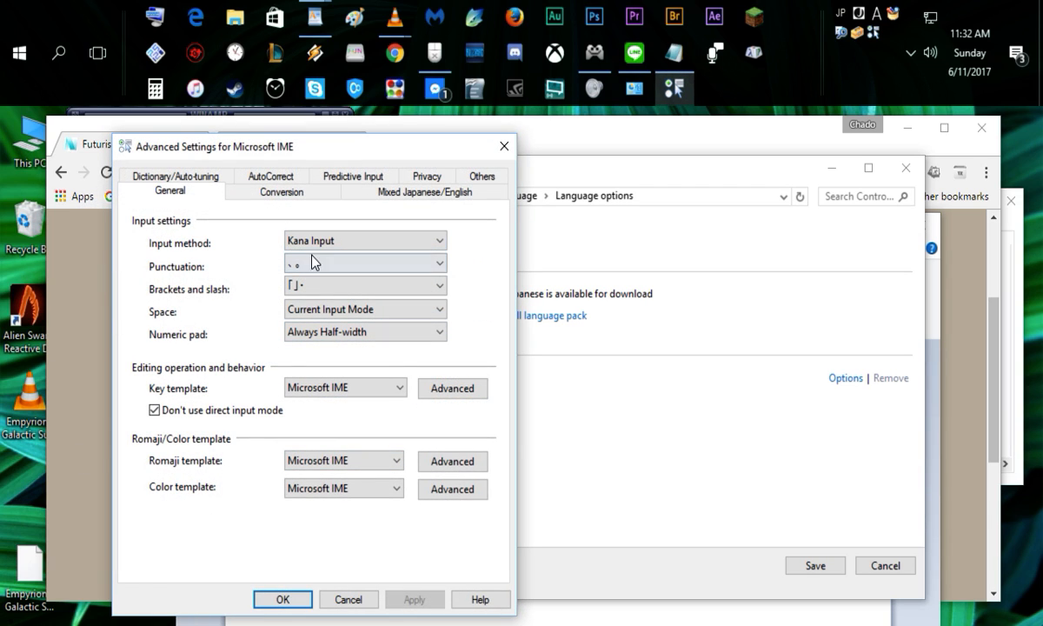
pyautogui.click(350, 242)
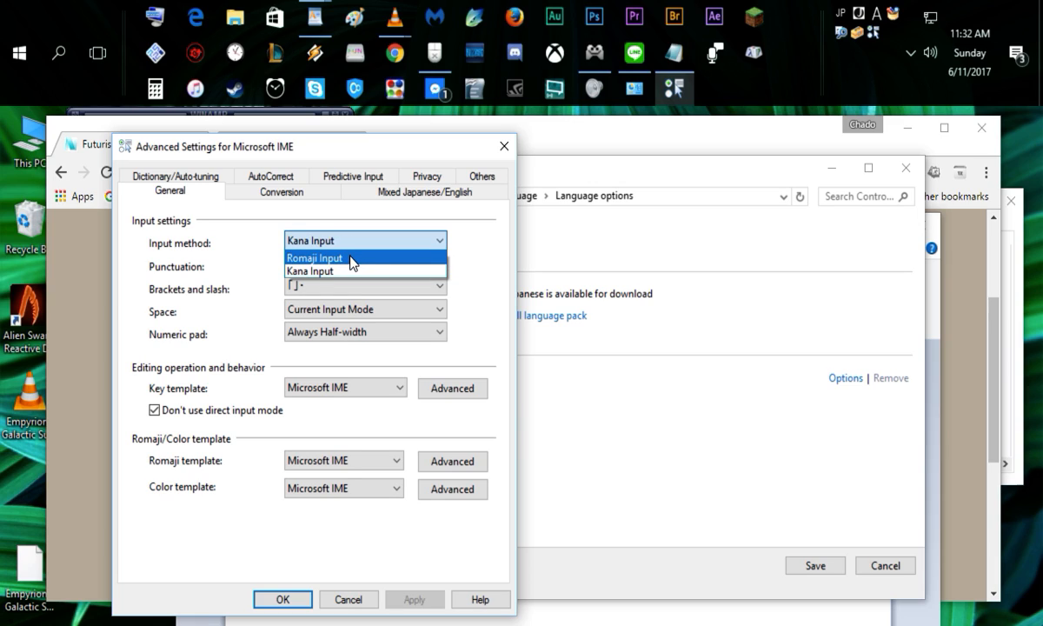
pyautogui.click(348, 254)
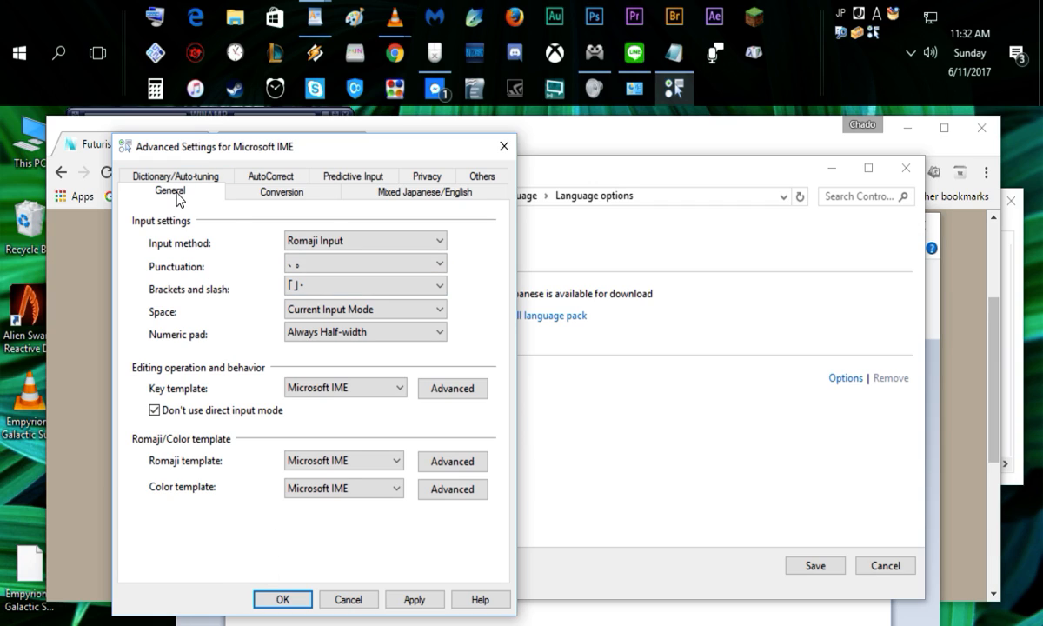
pyautogui.click(408, 195)
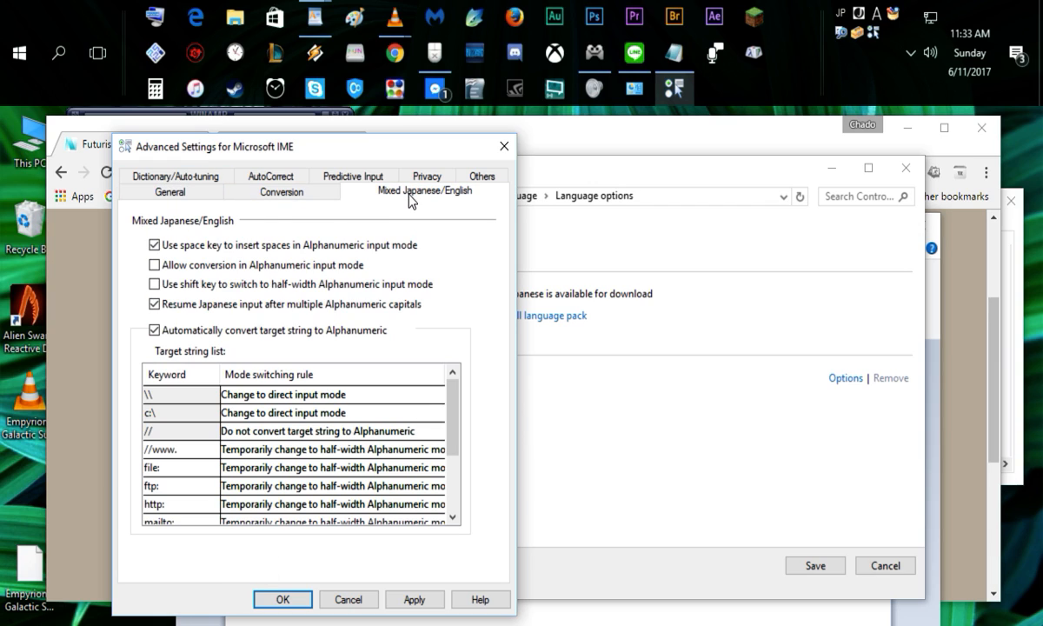
pyautogui.click(174, 192)
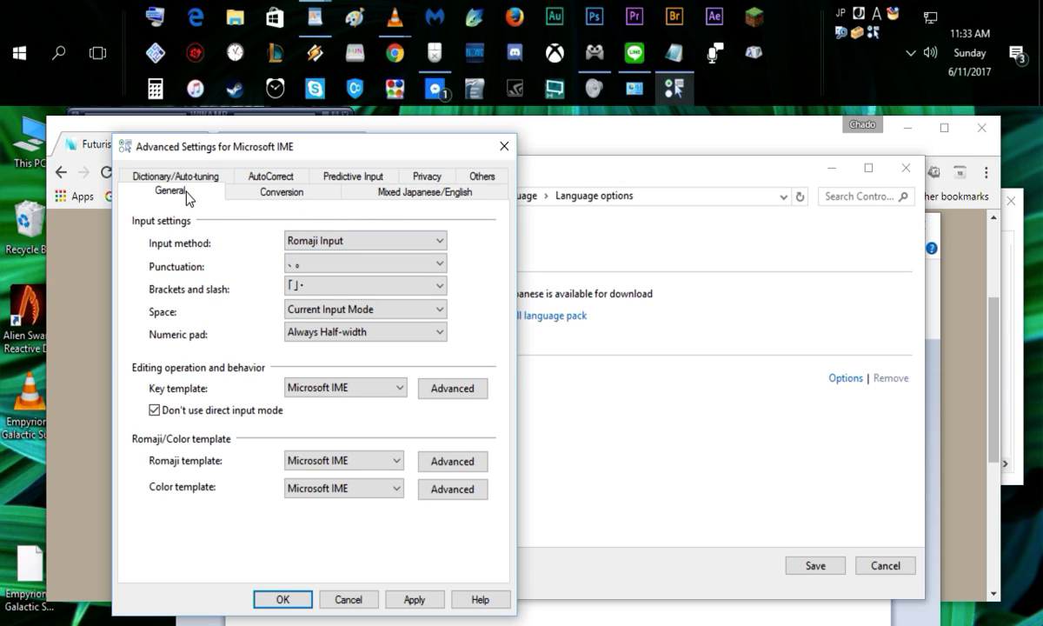
pyautogui.click(331, 240)
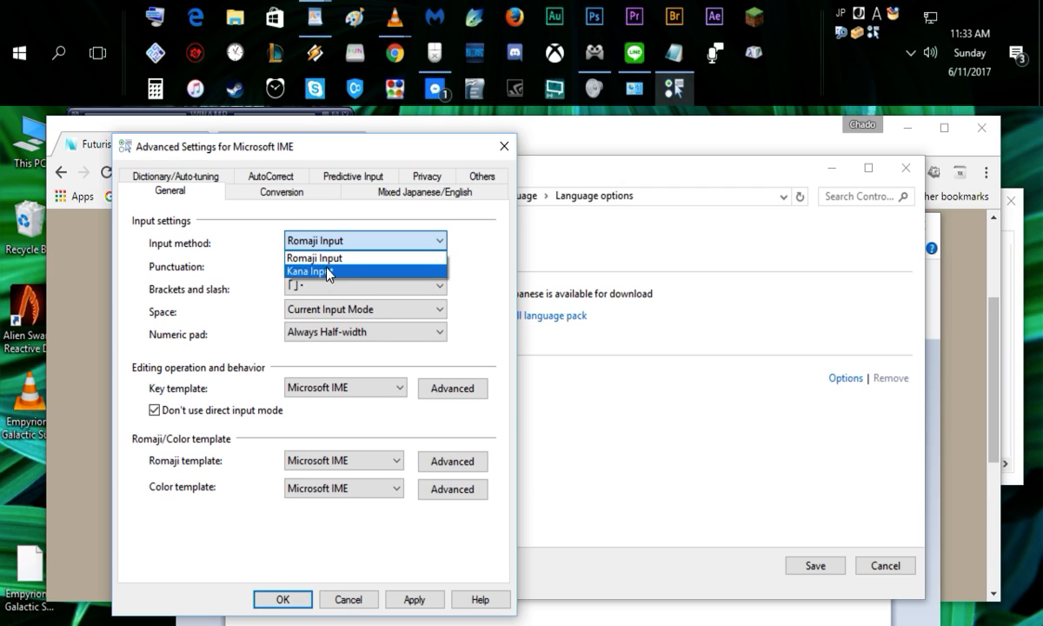
pyautogui.click(322, 258)
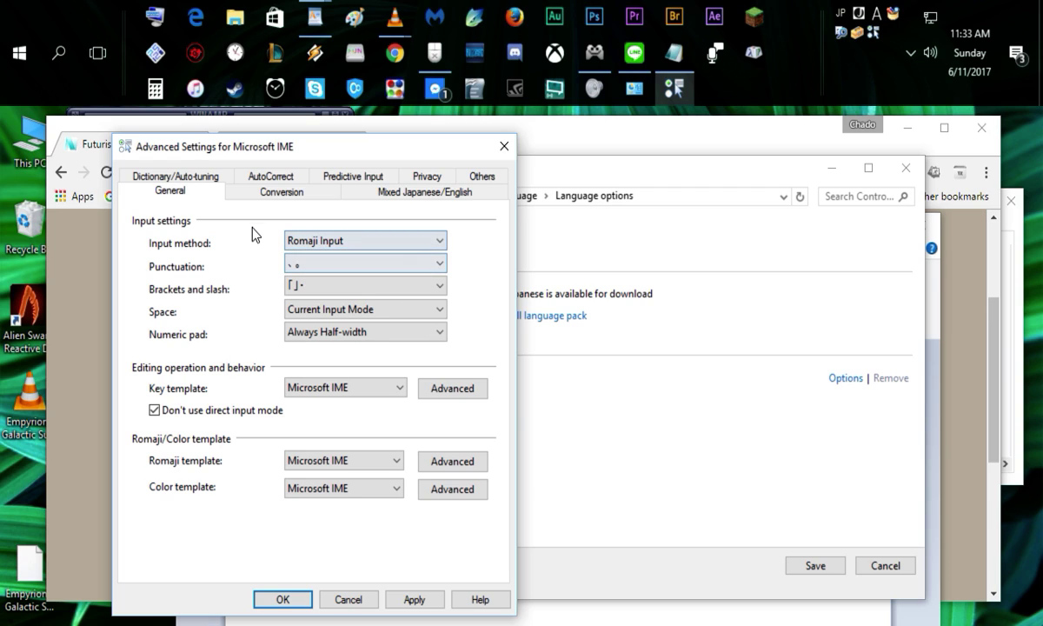
# Confirm the IME settings, save the Japanese language options and return to WordPad.
pyautogui.click(283, 599)
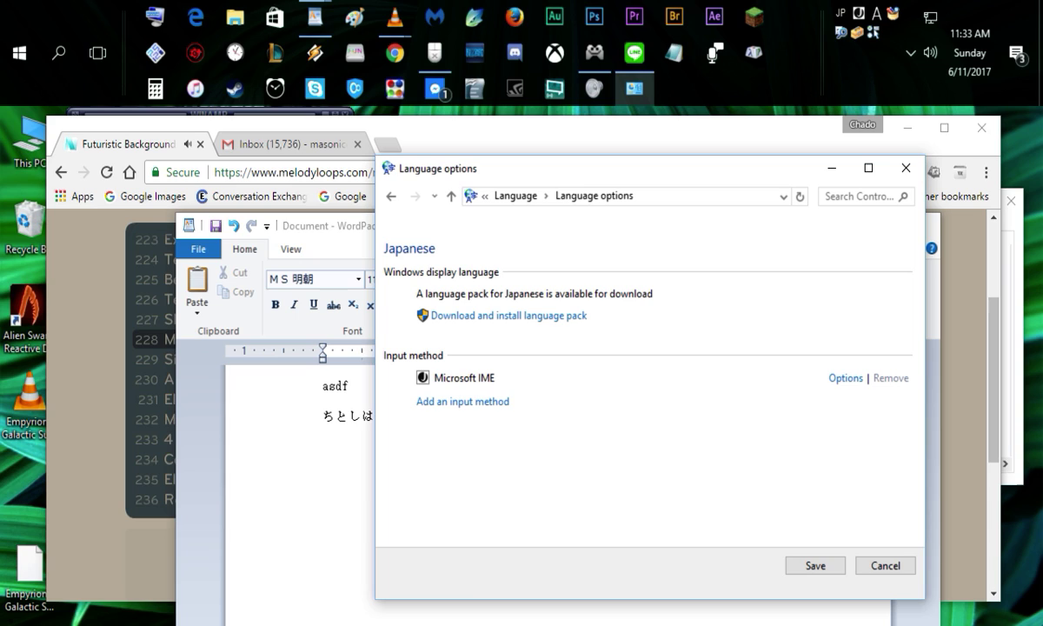
pyautogui.click(815, 565)
pyautogui.click(906, 168)
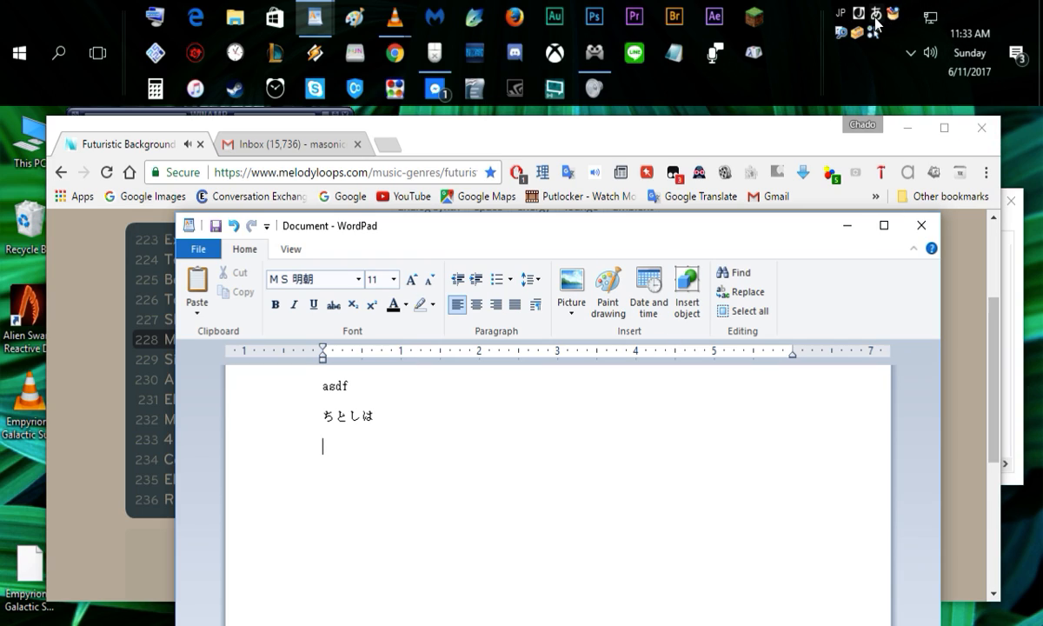
pyautogui.write('a')
pyautogui.write('sdf')
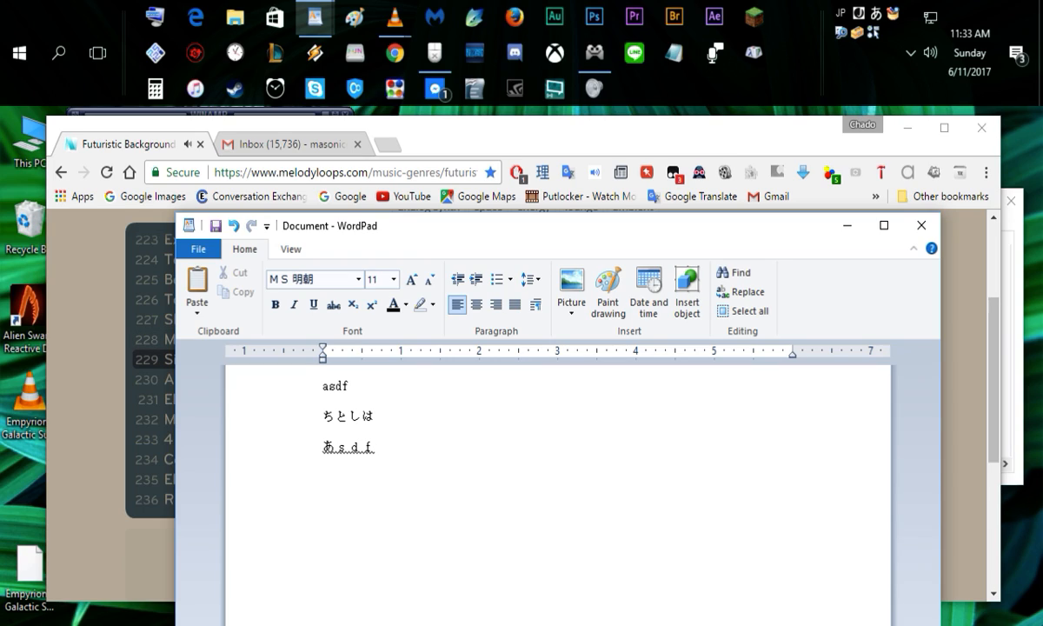
# Convert doku and waru do with Romaji input so the third line reads ドクずワルド.
pyautogui.press('BackSpace')
pyautogui.press('BackSpace')
pyautogui.press('BackSpace')
pyautogui.press('BackSpace')
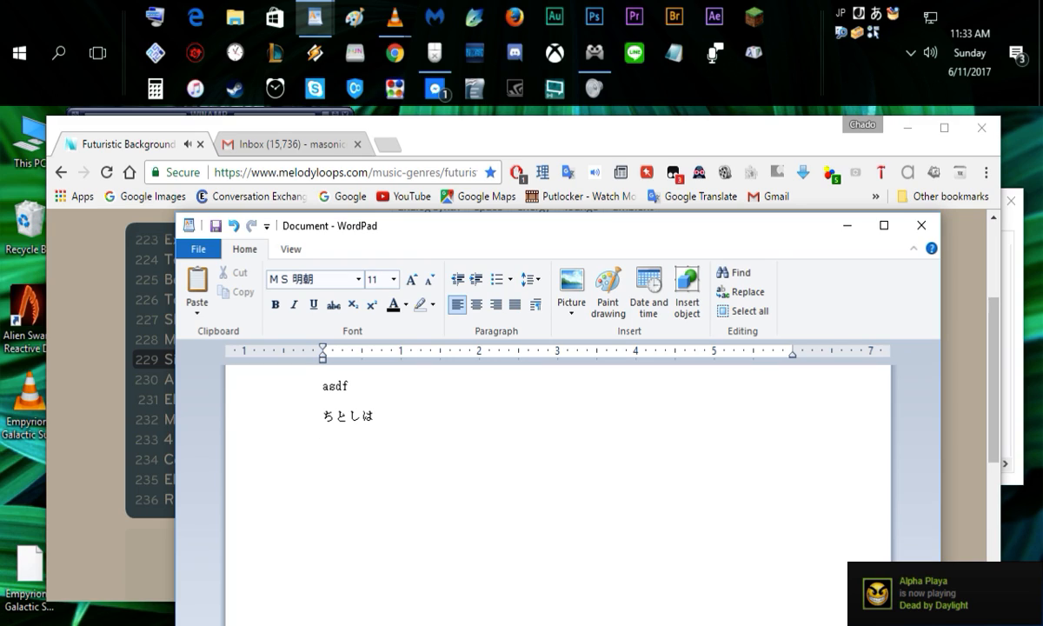
pyautogui.write('どく')
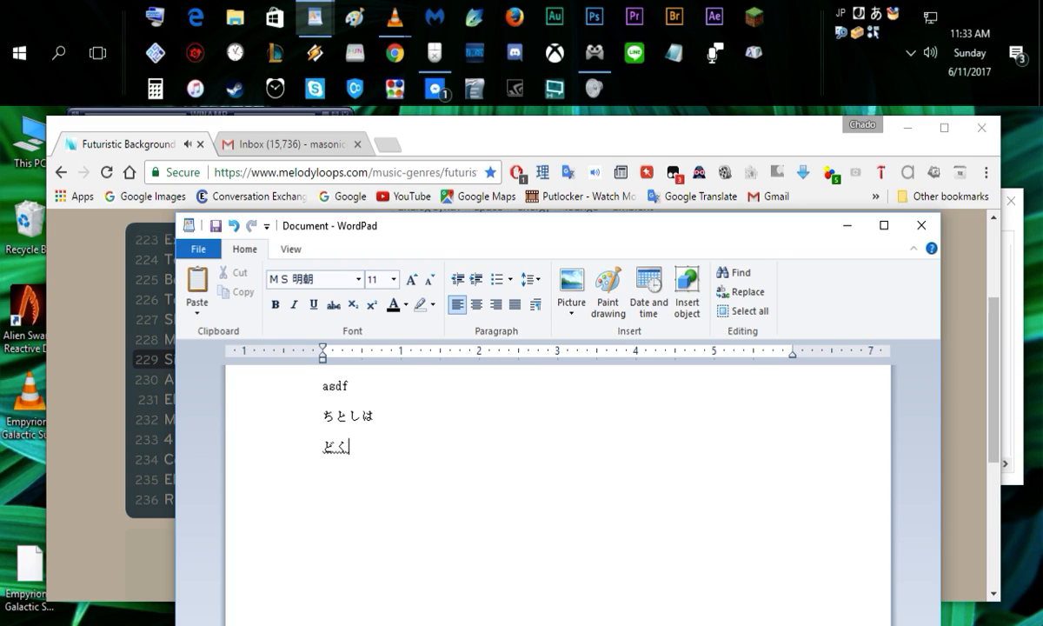
pyautogui.press('space')
pyautogui.press('space')
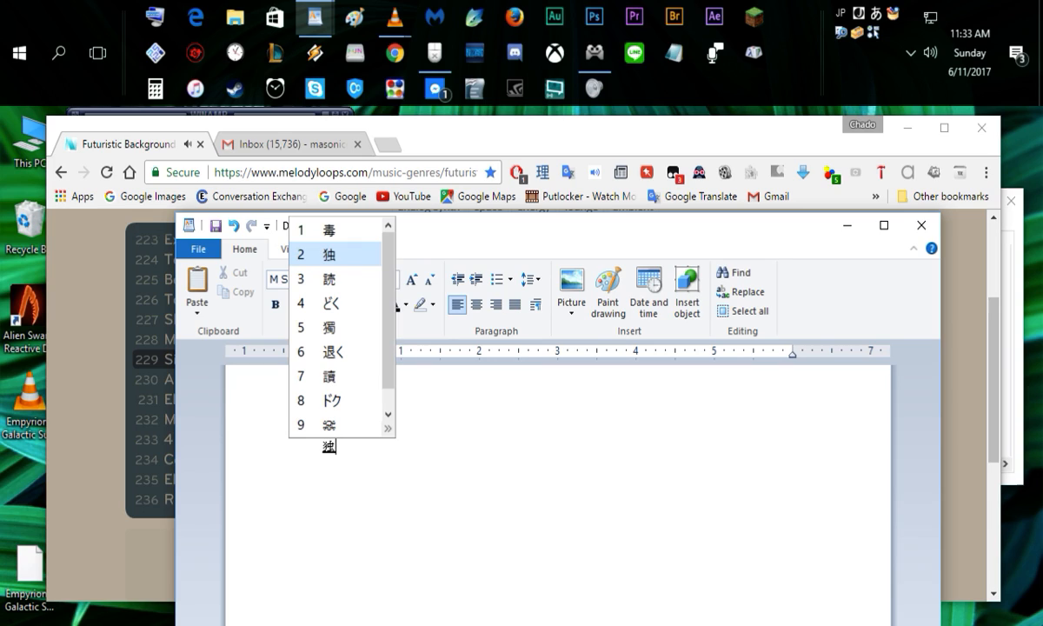
pyautogui.press('space')
pyautogui.press('space')
pyautogui.press('space')
pyautogui.press('space')
pyautogui.press('space')
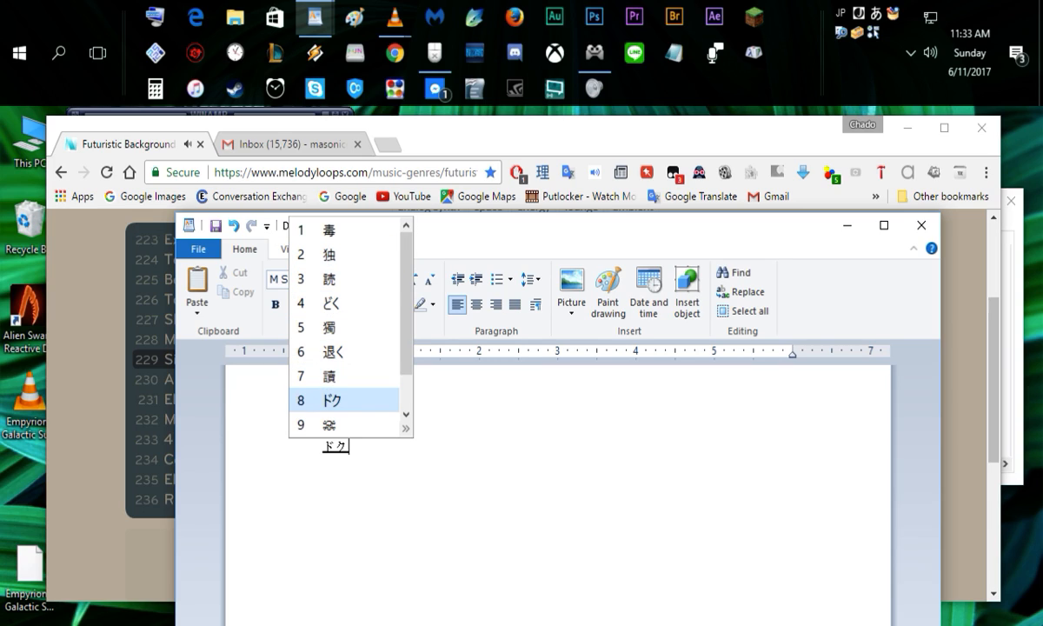
pyautogui.press('Return')
pyautogui.write('ず')
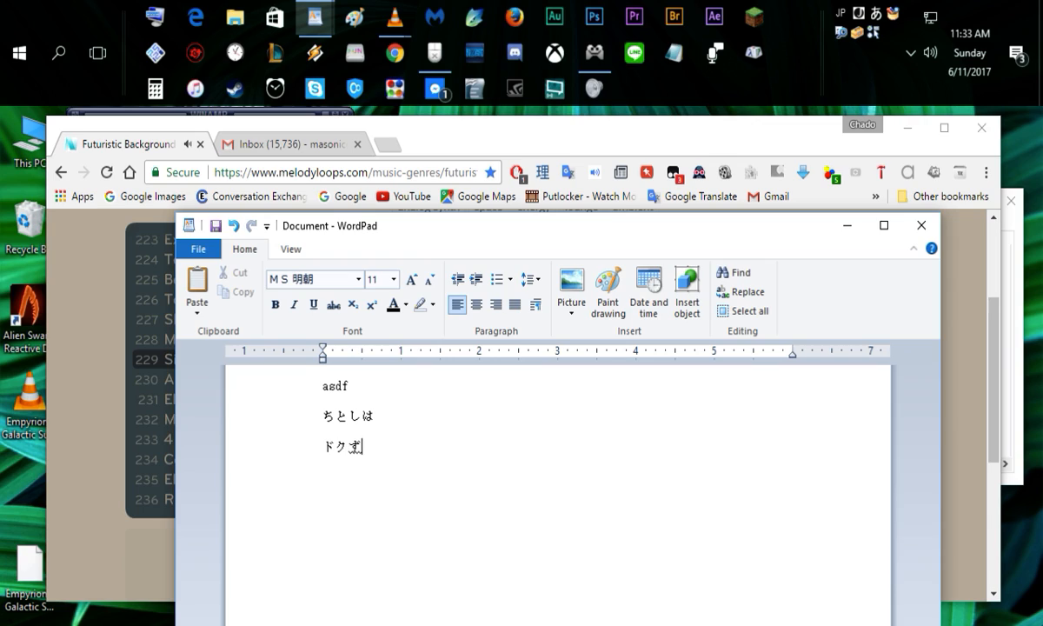
pyautogui.write('わ')
pyautogui.write('るど')
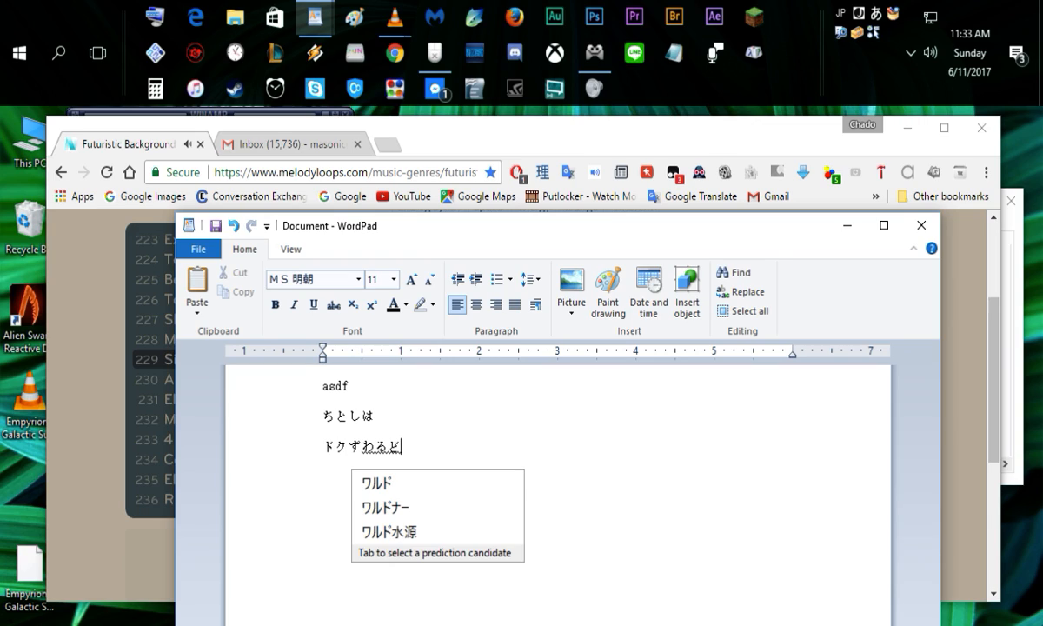
pyautogui.press('space')
pyautogui.press('Return')
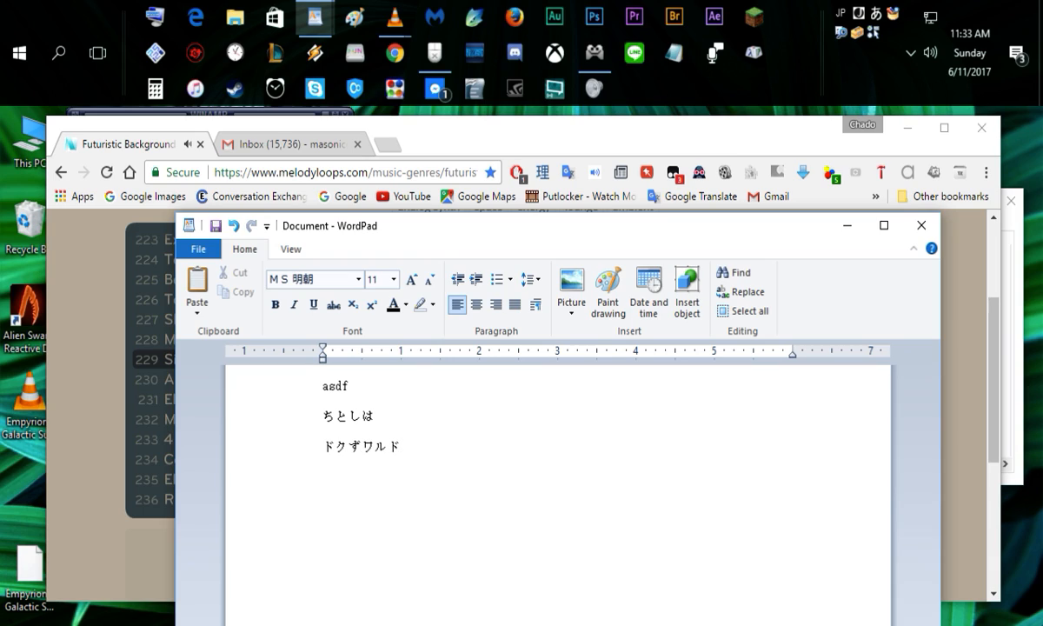